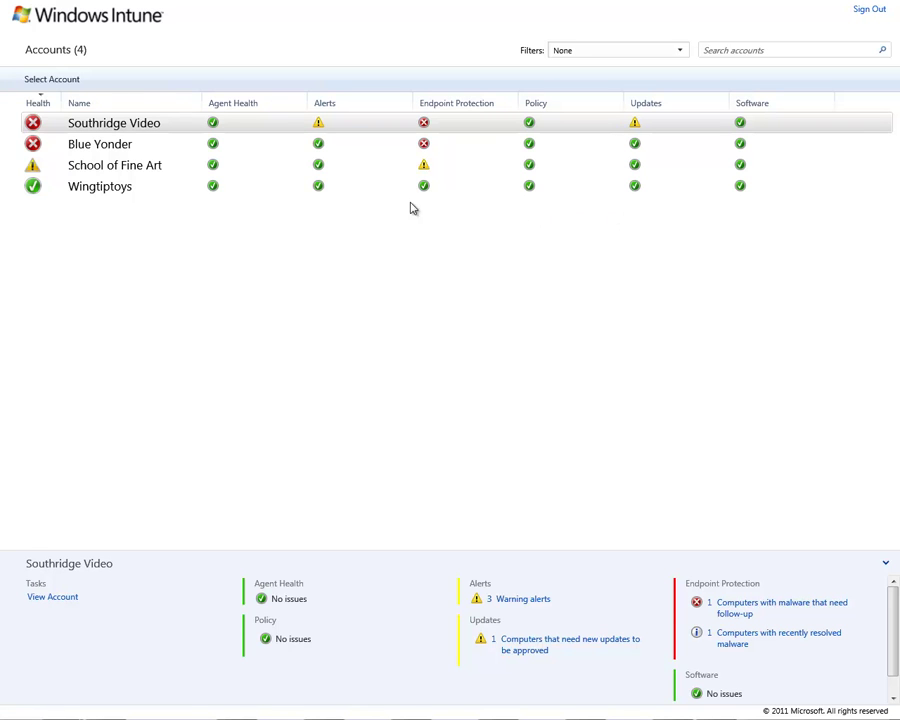
Select the Southridge Video account to load its System Overview with 49 updates to approve
right_click(88, 129)
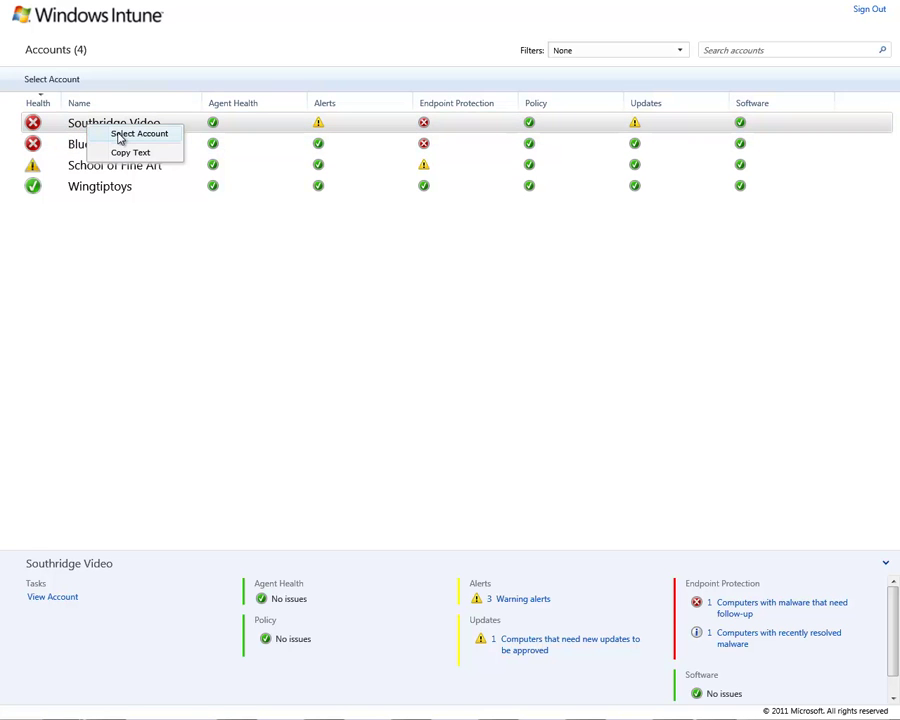
click(120, 138)
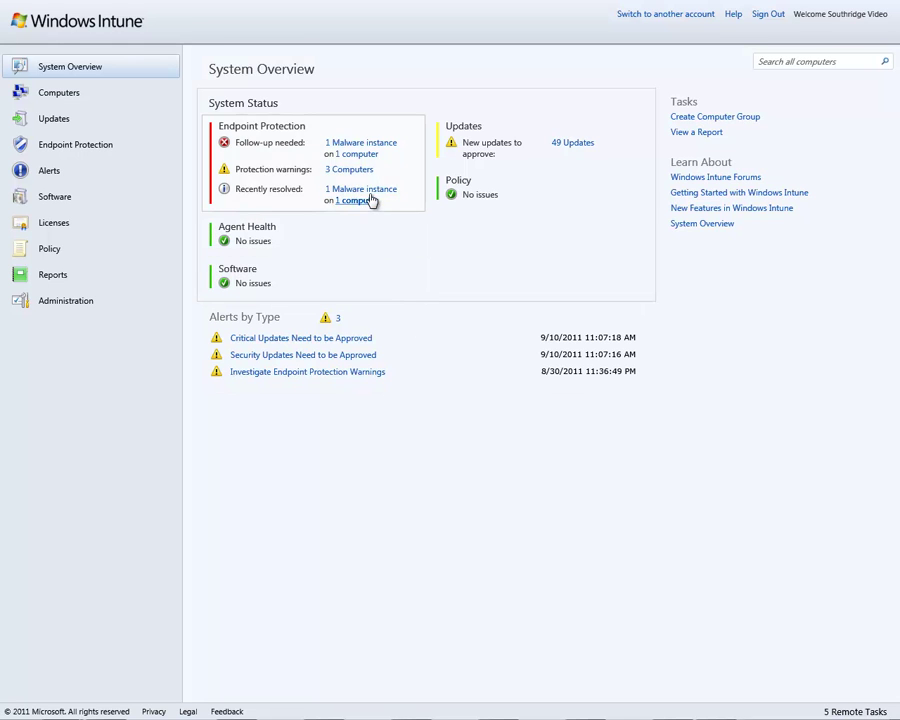
Filter the computer list to the single machine with recently resolved malware, EditPC03
mouse_move(366, 204)
click(358, 201)
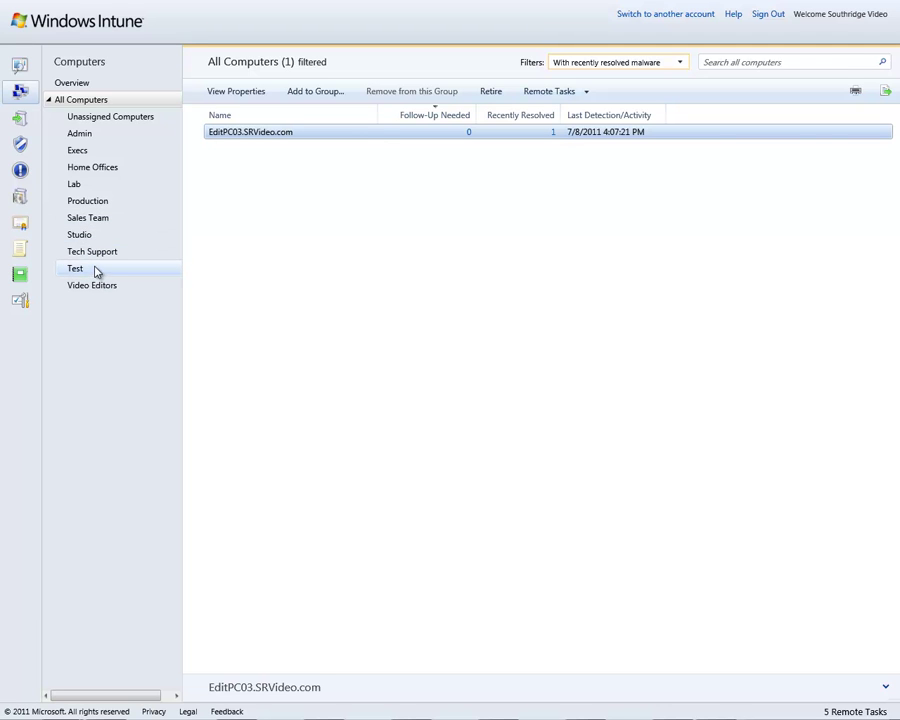
Open EditPC03's properties and view its Malware tab listing Rogue:Win32/Fakeinit as removed
double_click(267, 135)
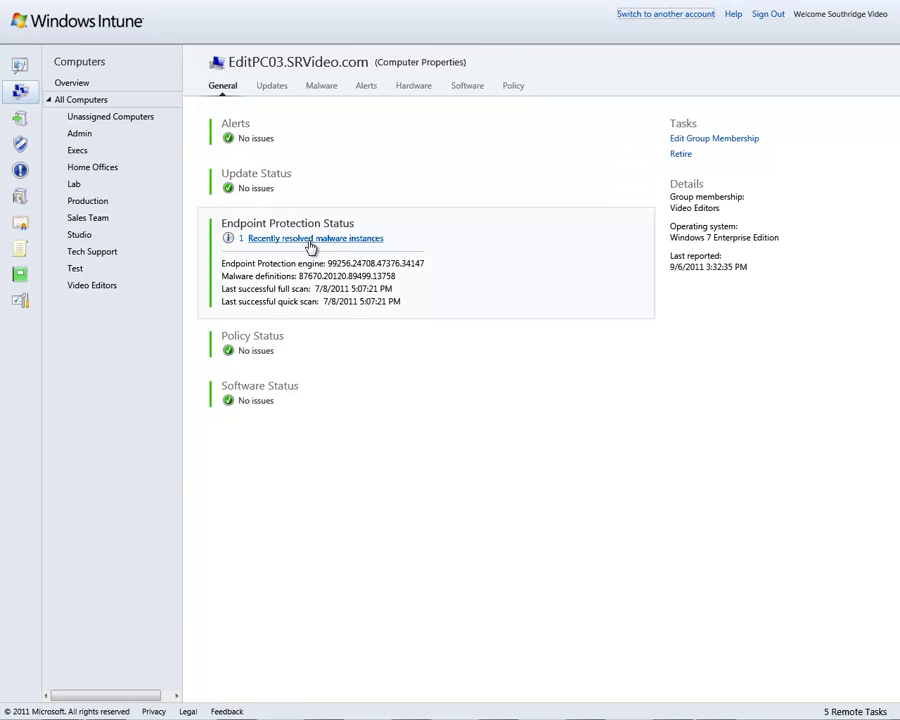
click(322, 87)
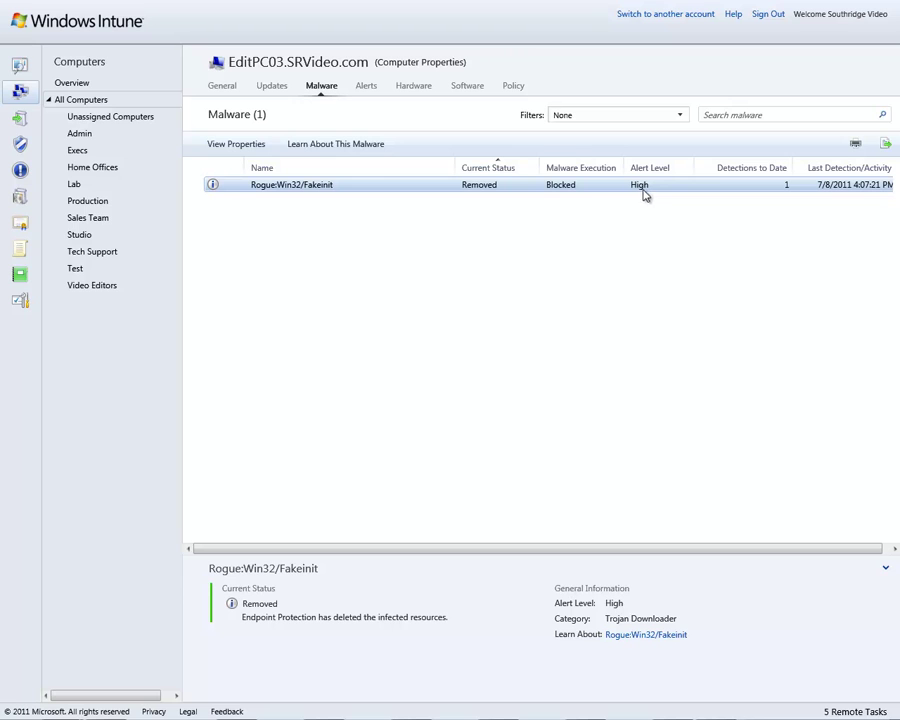
Read the Malware Protection Center encyclopedia entry for Rogue:Win32/Fakeinit
right_click(290, 192)
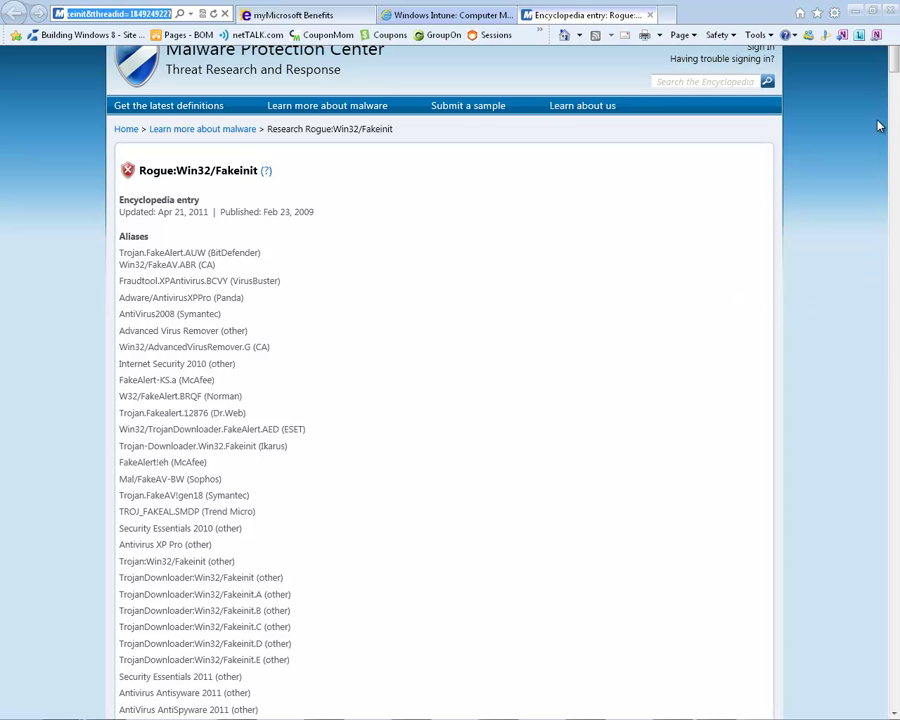
scroll(883, 105, down, 2)
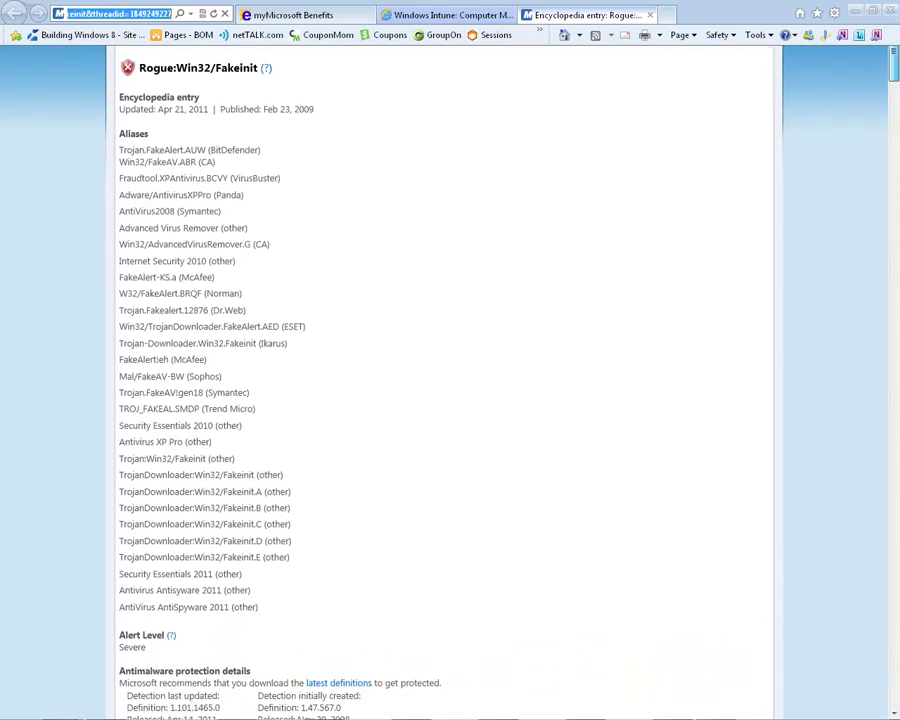
mouse_move(895, 72)
mouse_down()
mouse_move(897, 538)
mouse_move(886, 58)
mouse_up()
Back in the Intune console, view the 30 programs installed on EditPC03
click(470, 16)
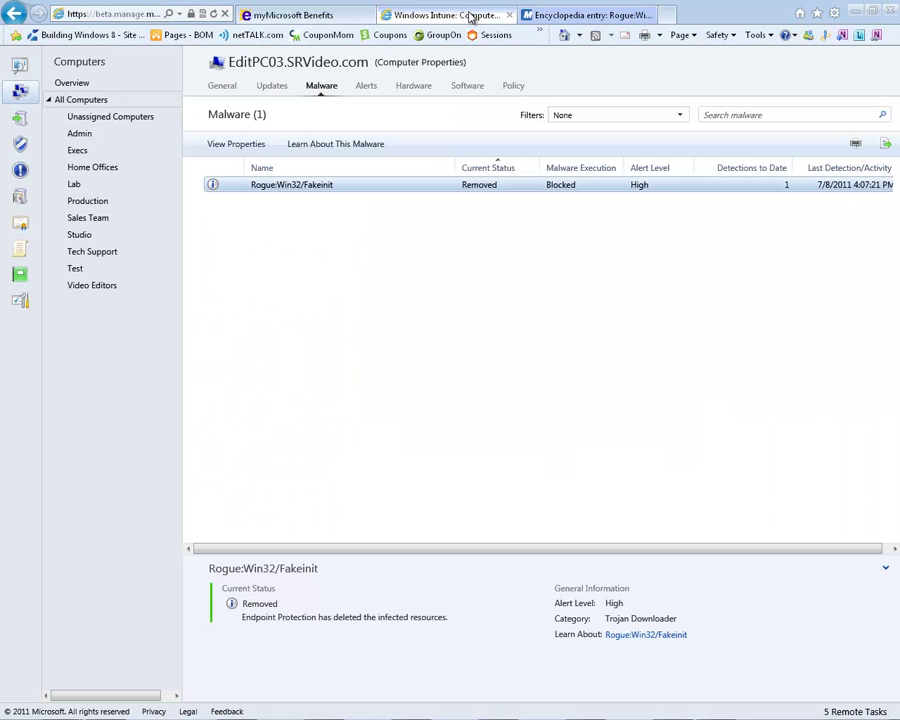
click(467, 87)
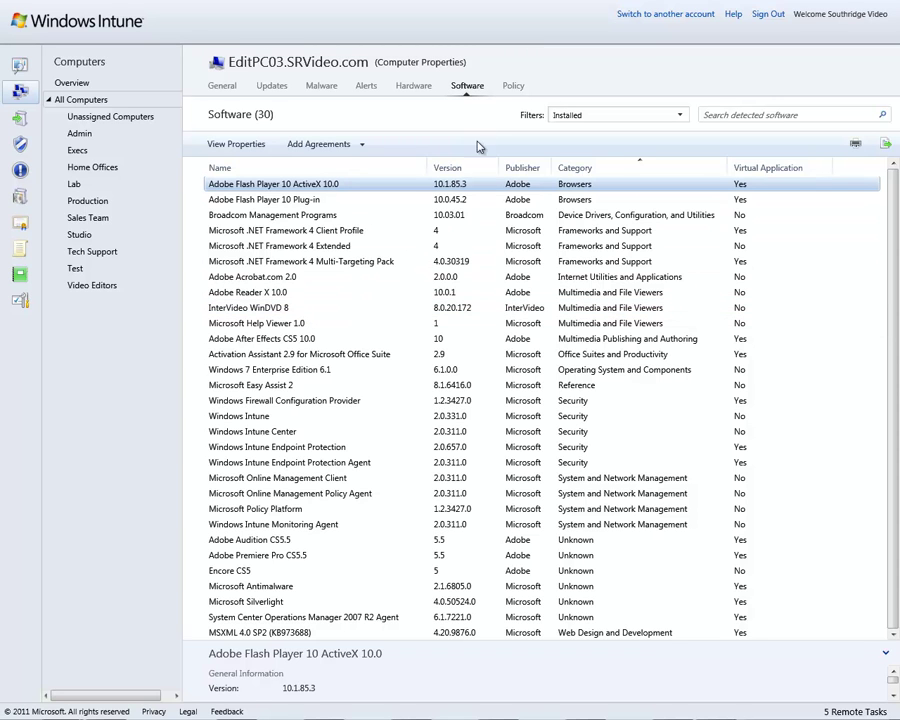
Review EditPC03's hardware summary, including system, BIOS, processor and disk details
click(413, 86)
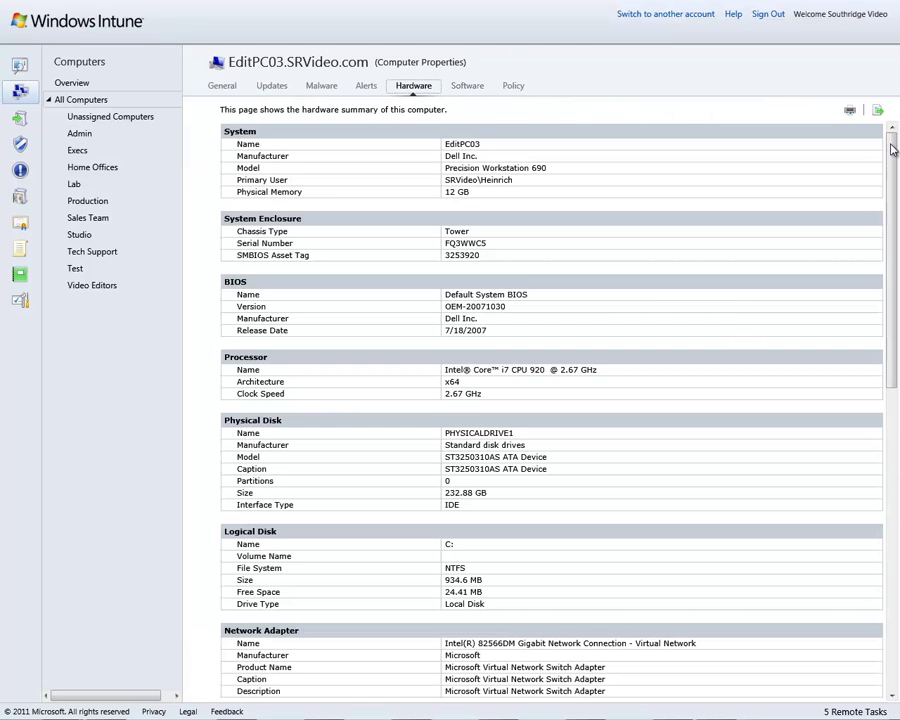
drag(893, 149, 892, 147)
Open the Computers Overview and expand the breakdown of all 100 managed computers
click(75, 88)
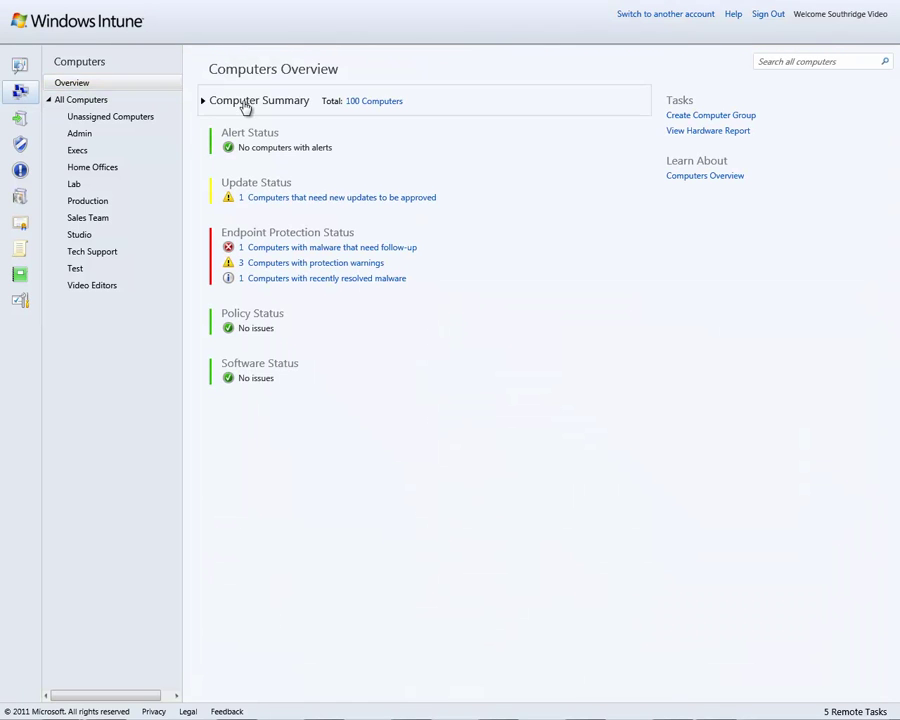
click(245, 106)
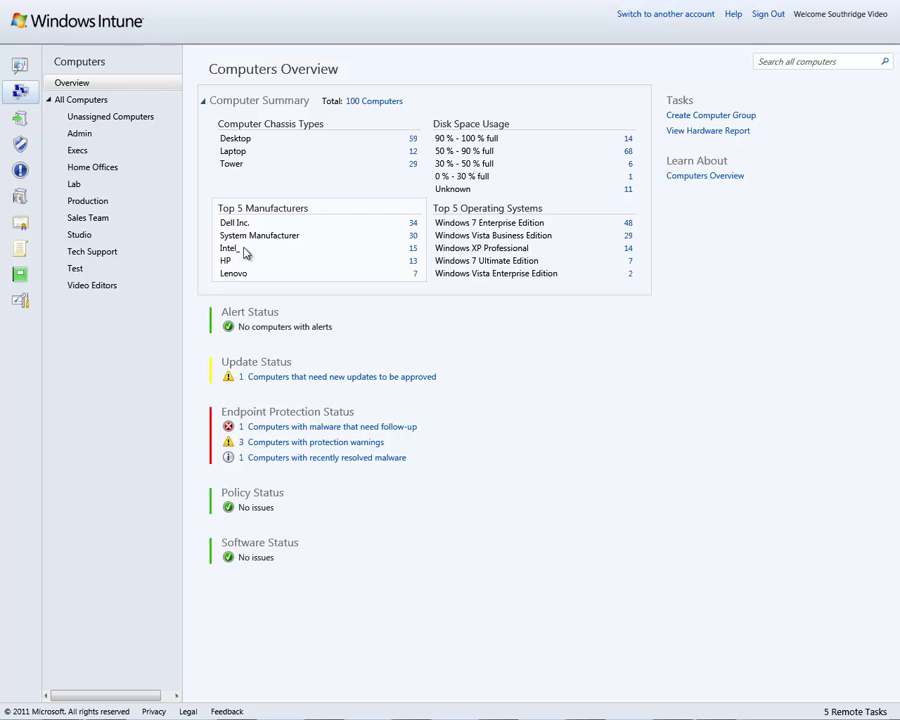
Go to the Software workspace's Detected Software list and scroll its 144 titles
click(20, 200)
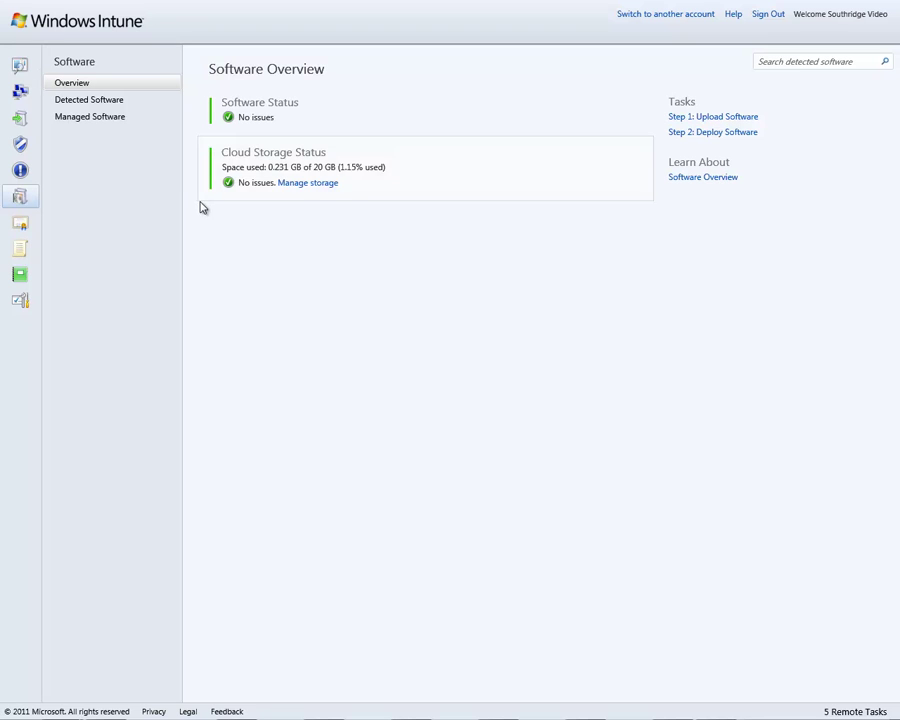
click(108, 101)
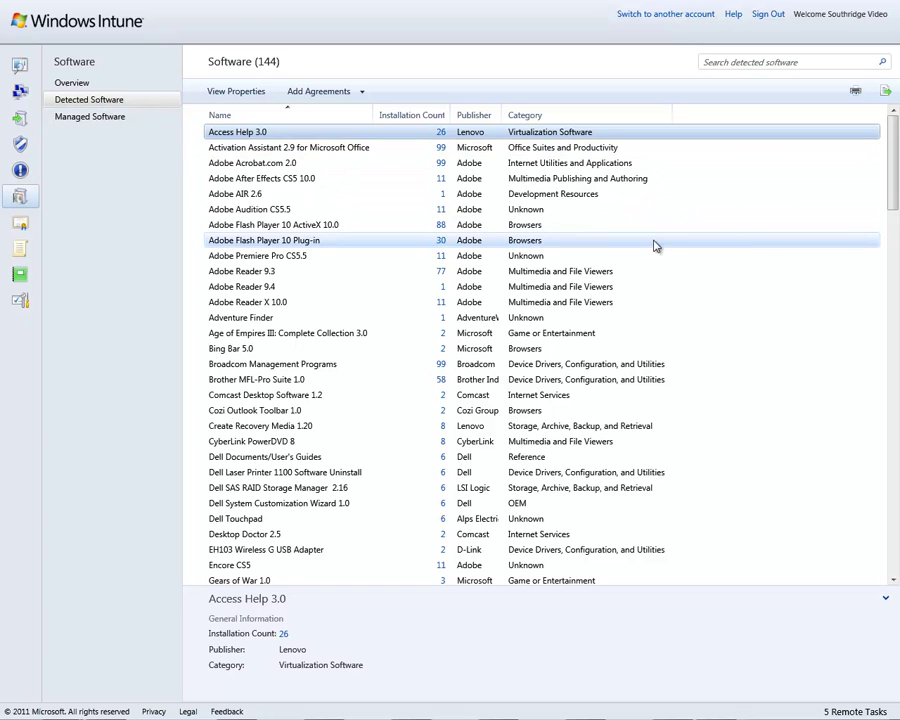
drag(892, 120, 838, 141)
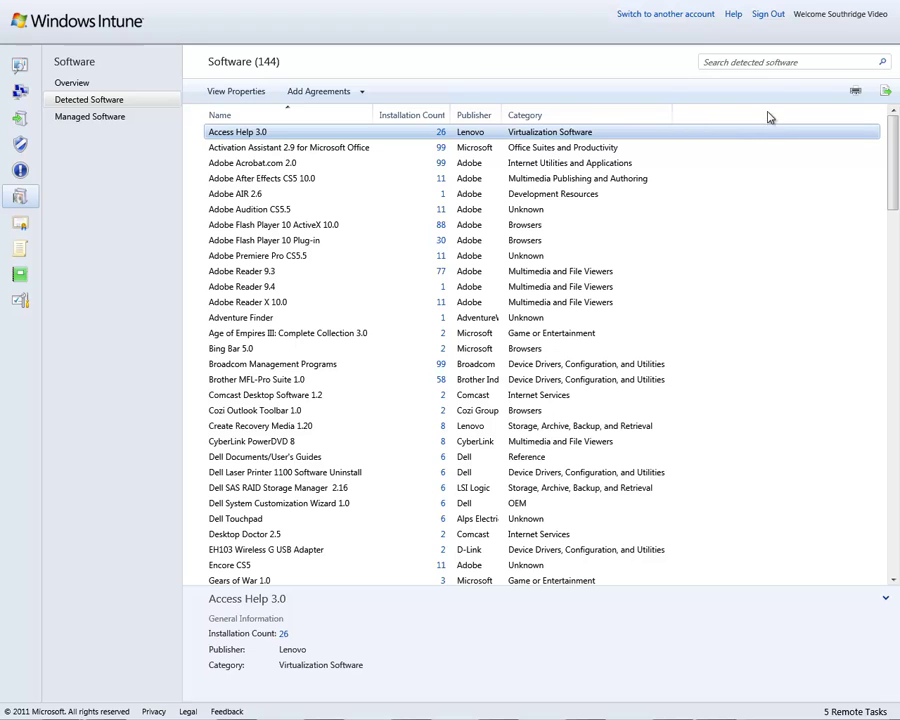
Search detected software for 'Office 2010', narrowing the list to five titles
click(798, 65)
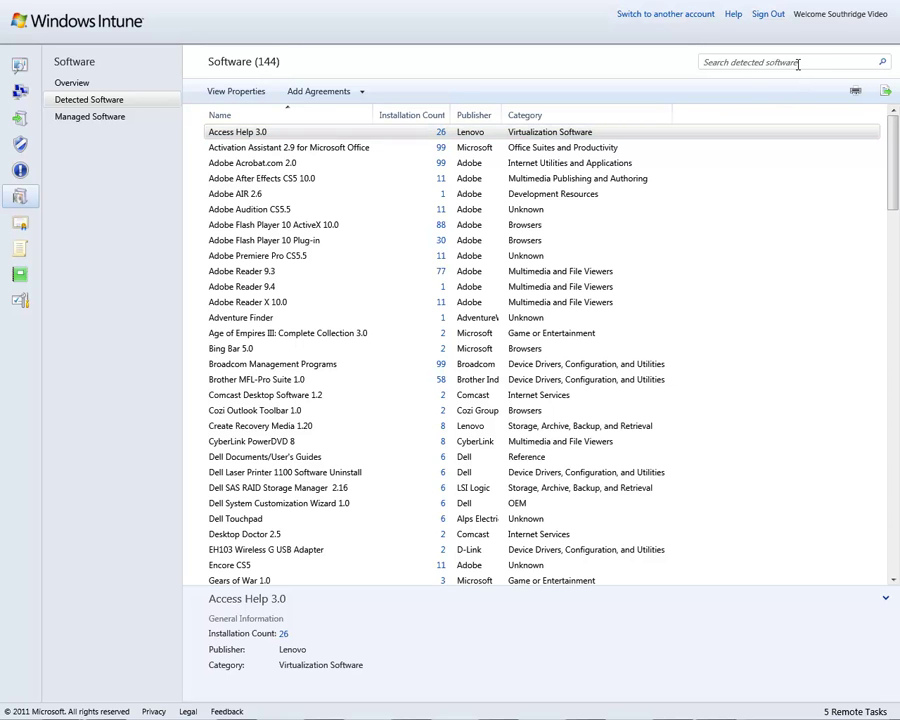
text(Office 2010)
click(883, 63)
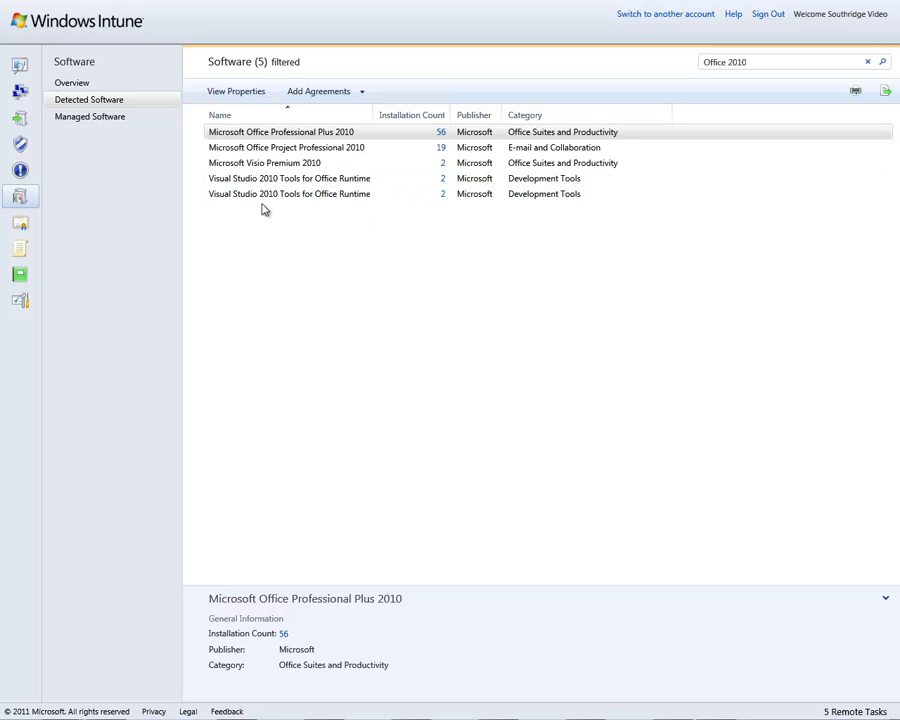
List the seven managed software packages and bring up actions for Lync 2010 32bit
click(105, 120)
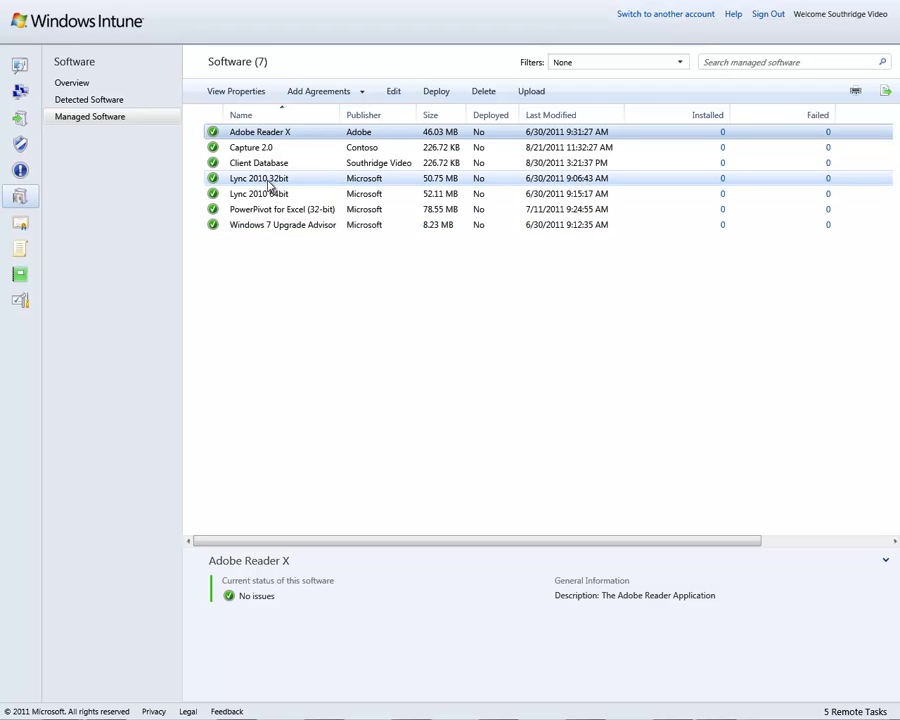
right_click(268, 183)
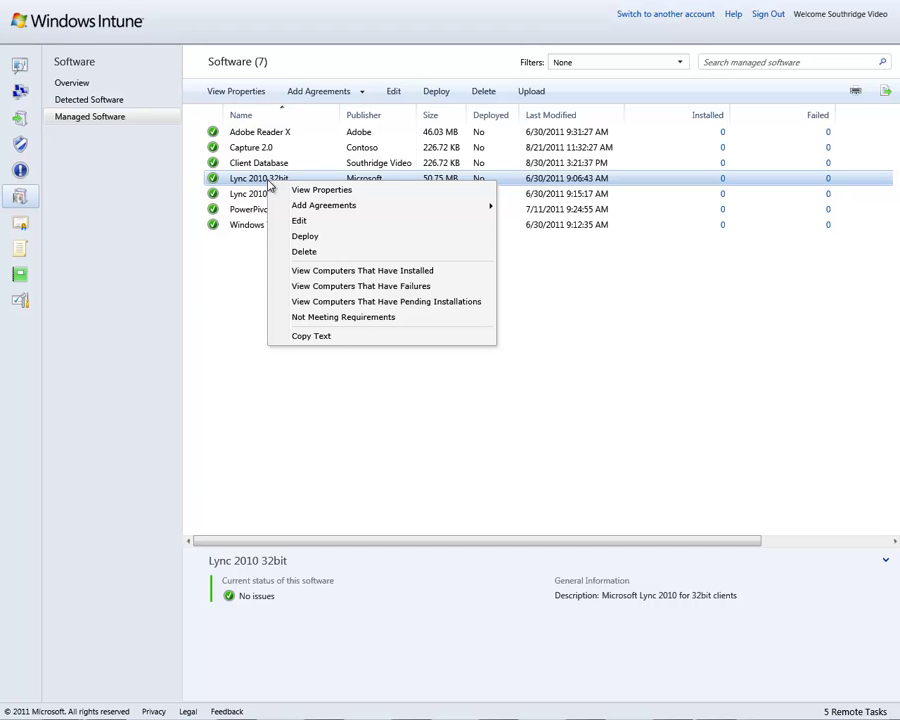
click(306, 236)
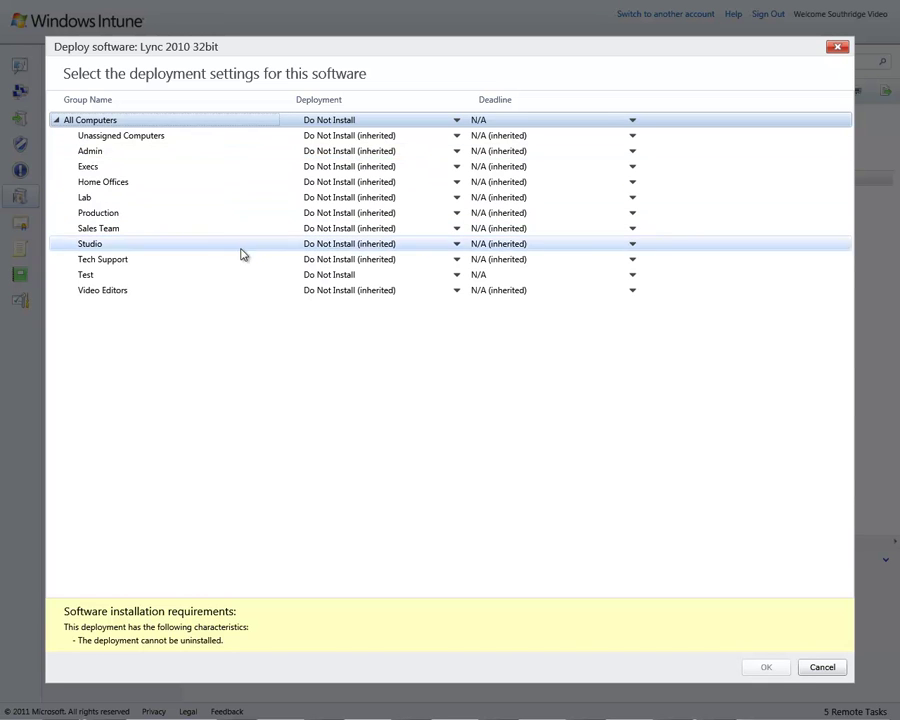
click(458, 276)
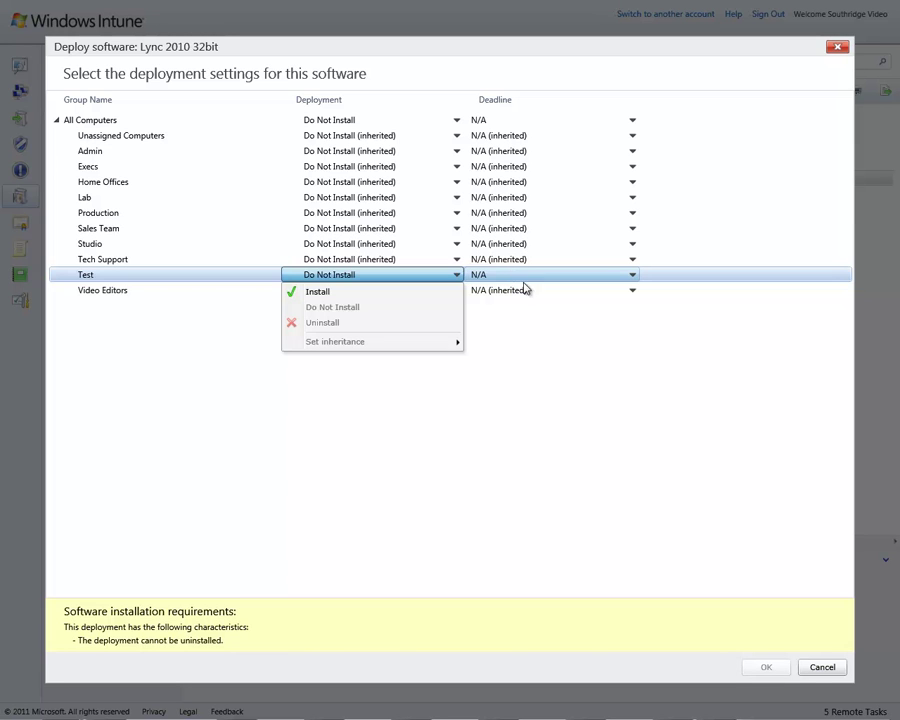
click(837, 46)
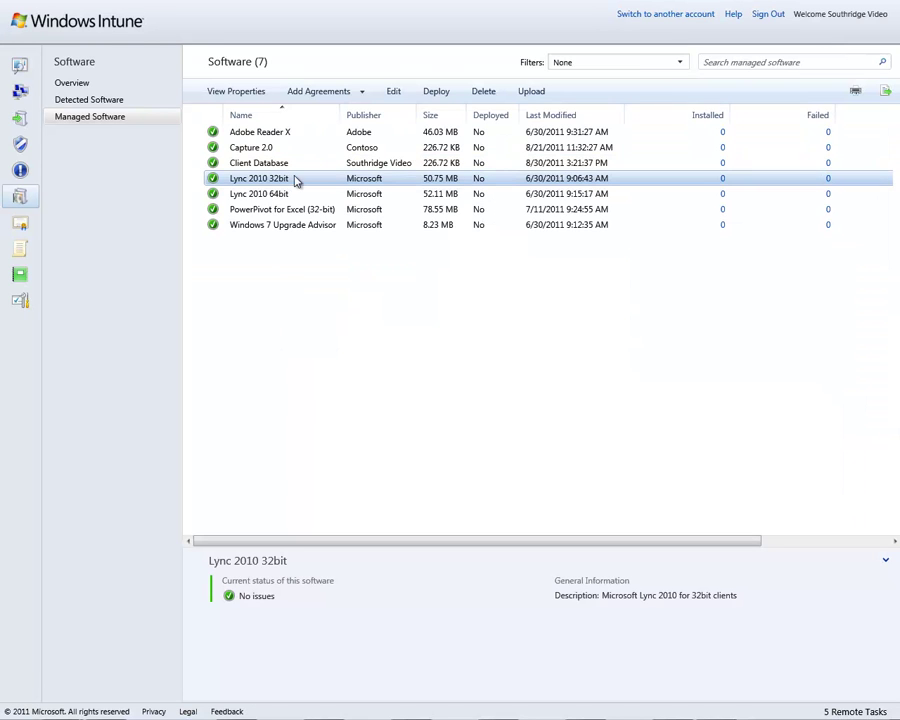
Review all license agreements in Licenses, then open the Policy overview reporting No issues
click(22, 226)
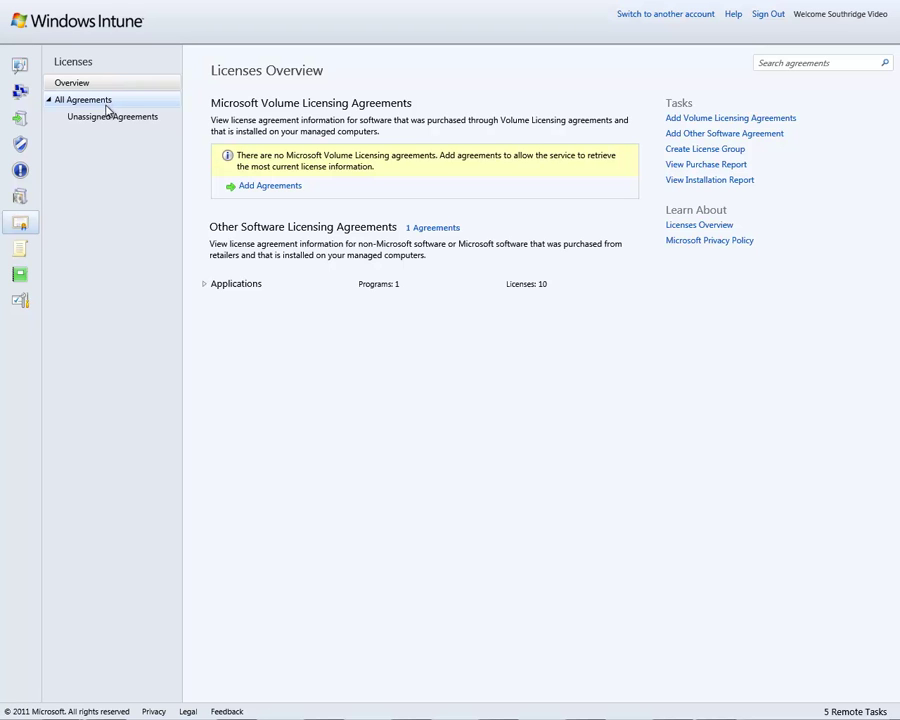
click(100, 102)
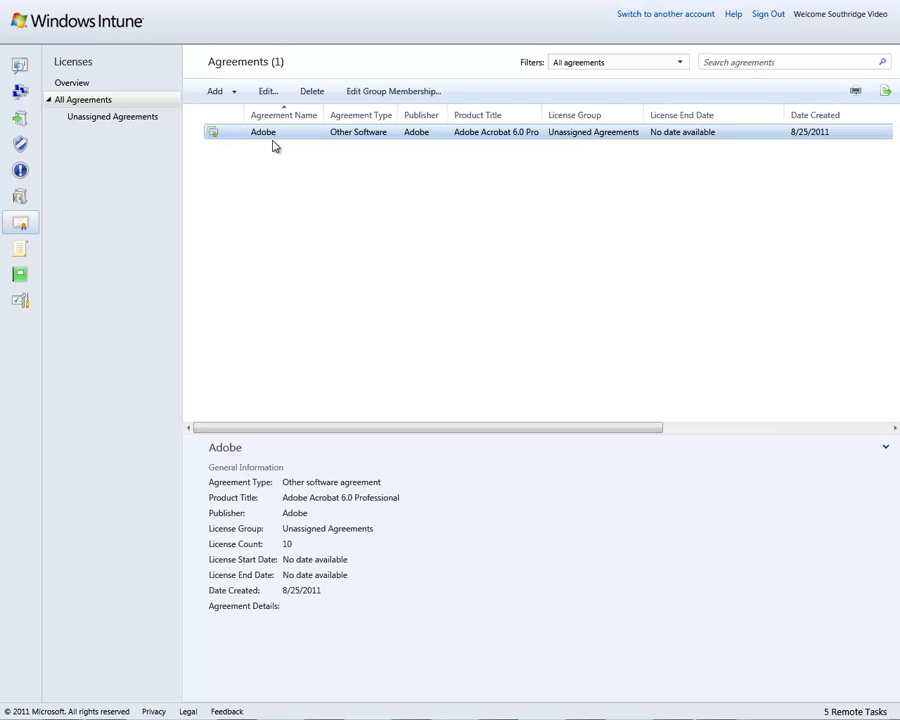
click(18, 256)
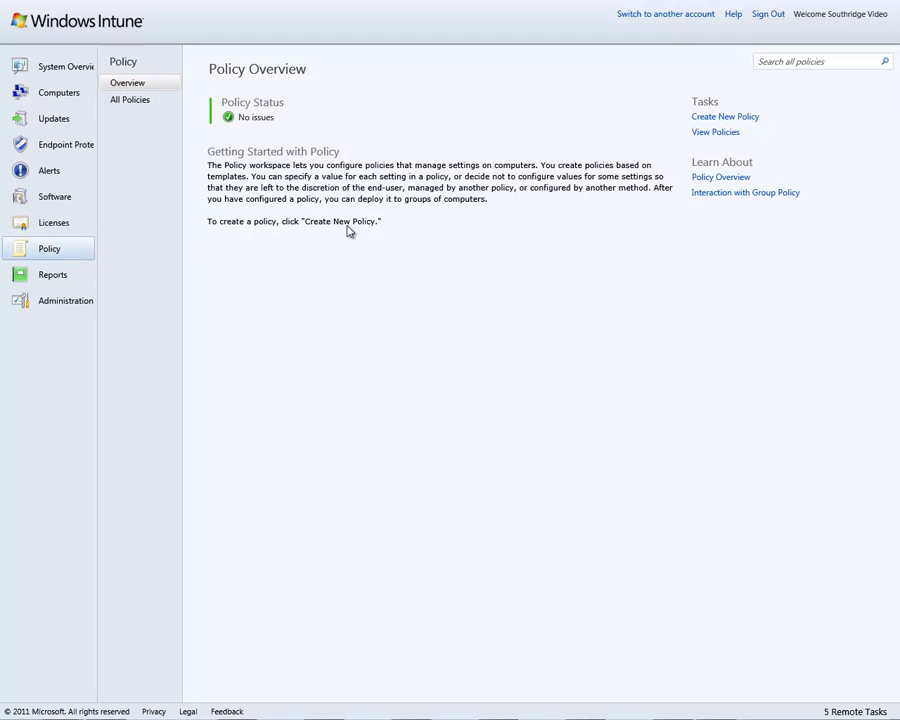
click(699, 121)
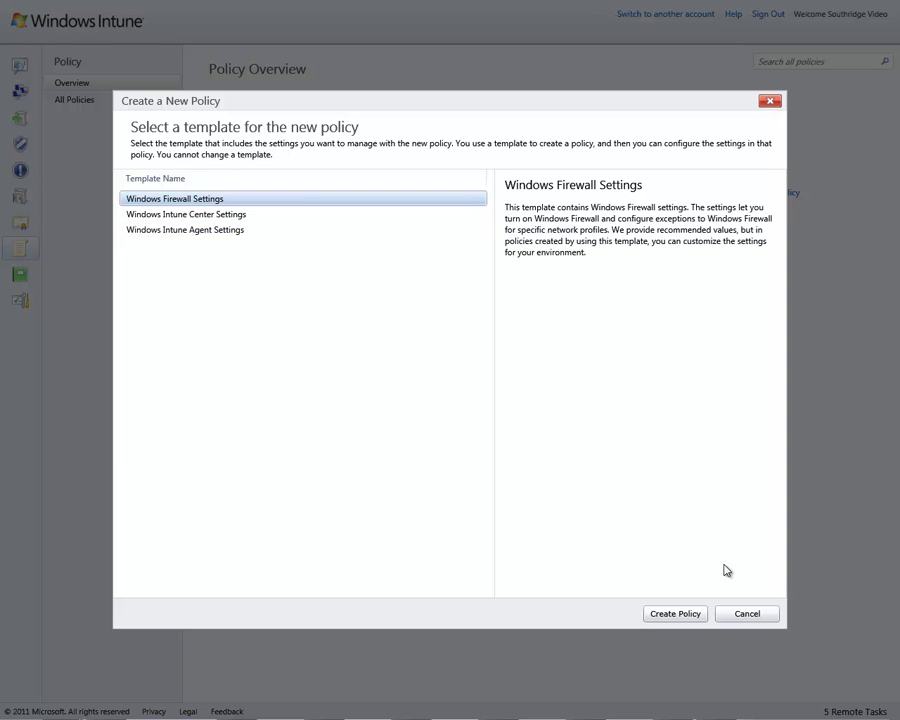
click(740, 613)
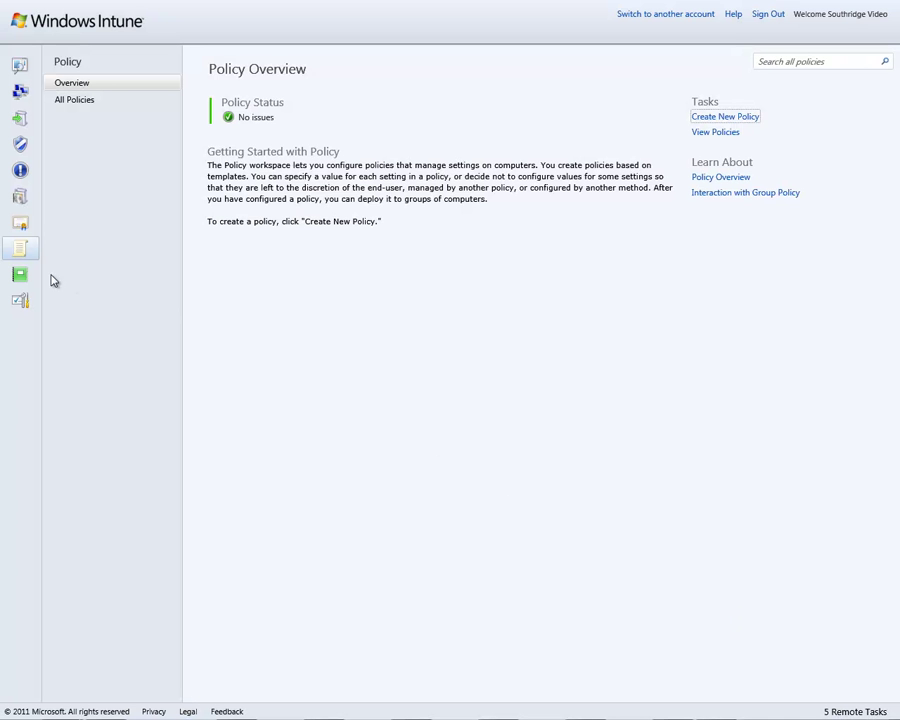
Load the saved Monthly HW report in Hardware Inventory Reports, filtering physical memory to ≤1024 MB
click(20, 273)
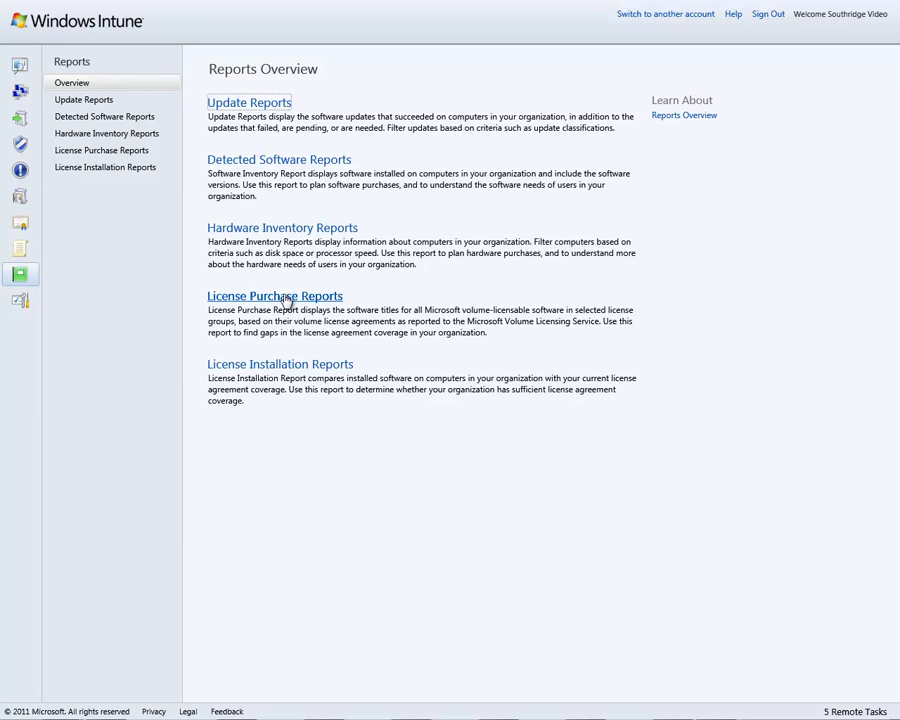
click(312, 232)
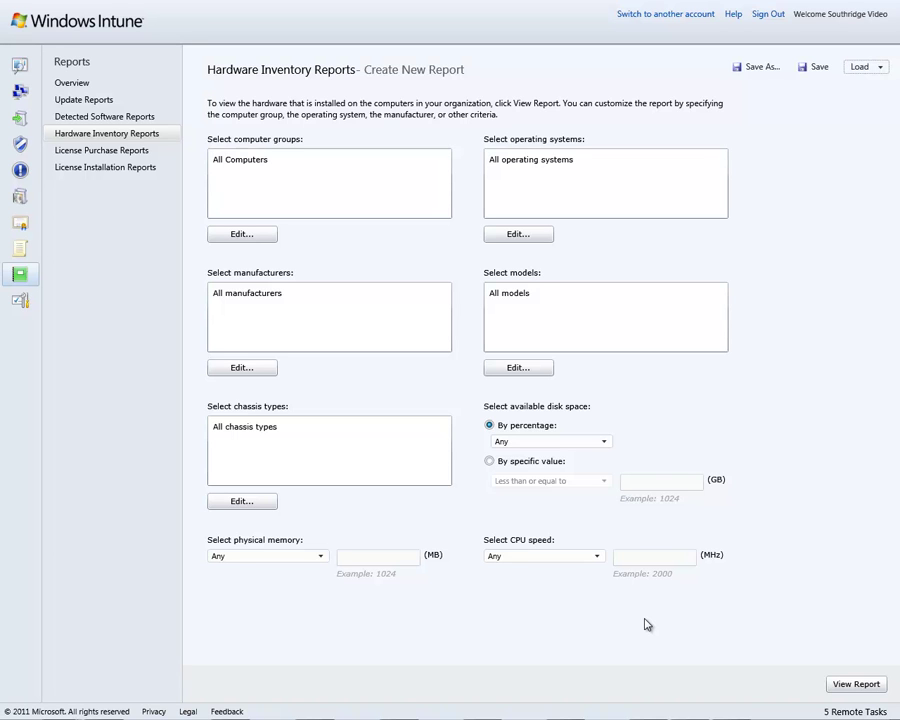
click(884, 68)
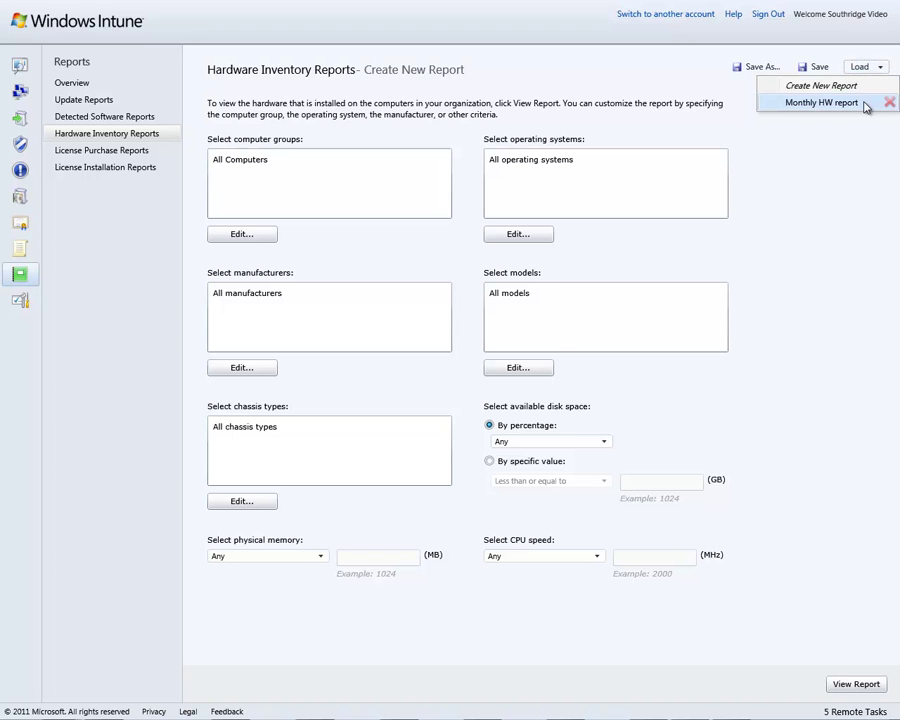
click(864, 104)
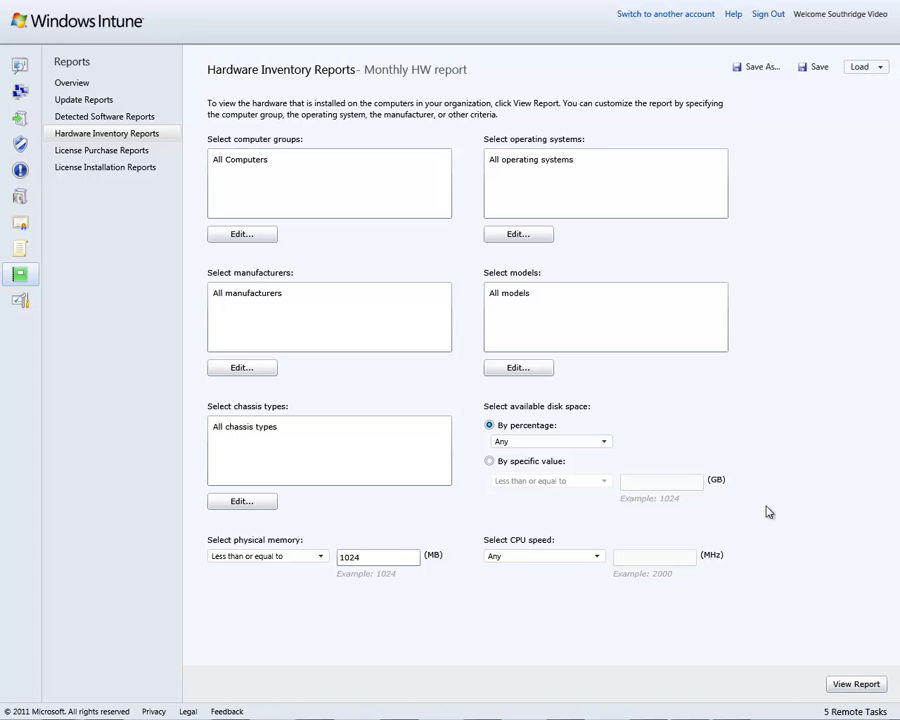
Open the Administration overview: account Active, 100 of 100 seats used, 0.231 GB of 20 GB storage
click(22, 300)
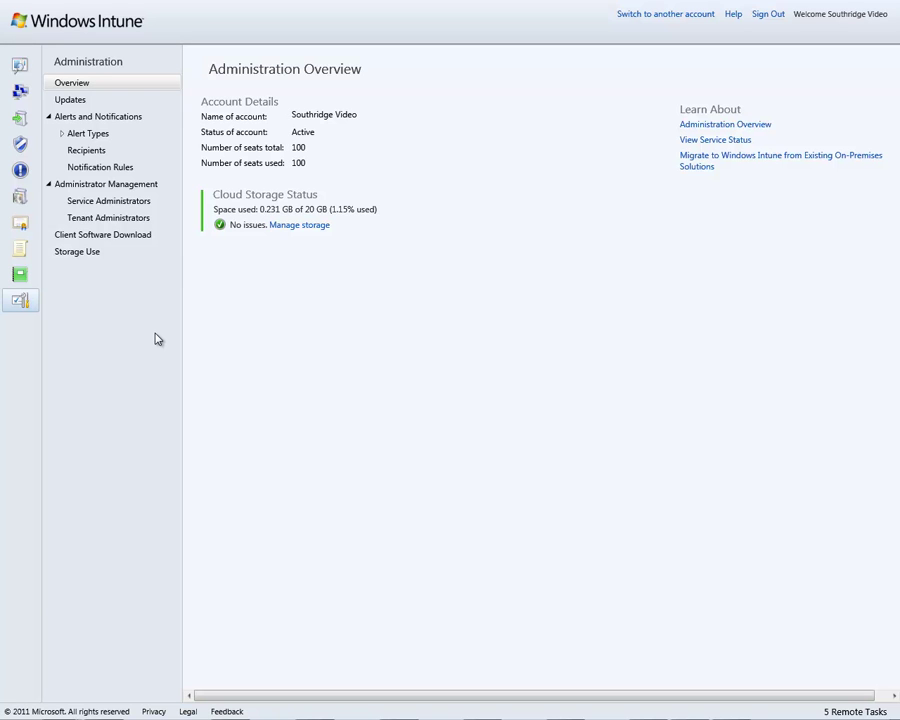
Return to the System Overview showing 49 updates to approve and 3 protection warnings
click(22, 70)
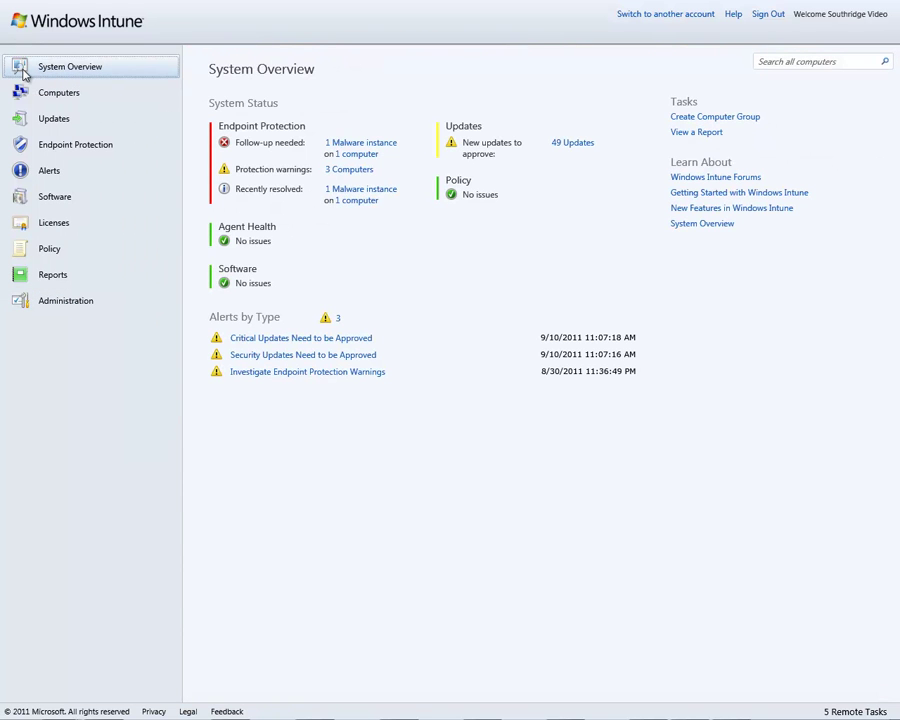